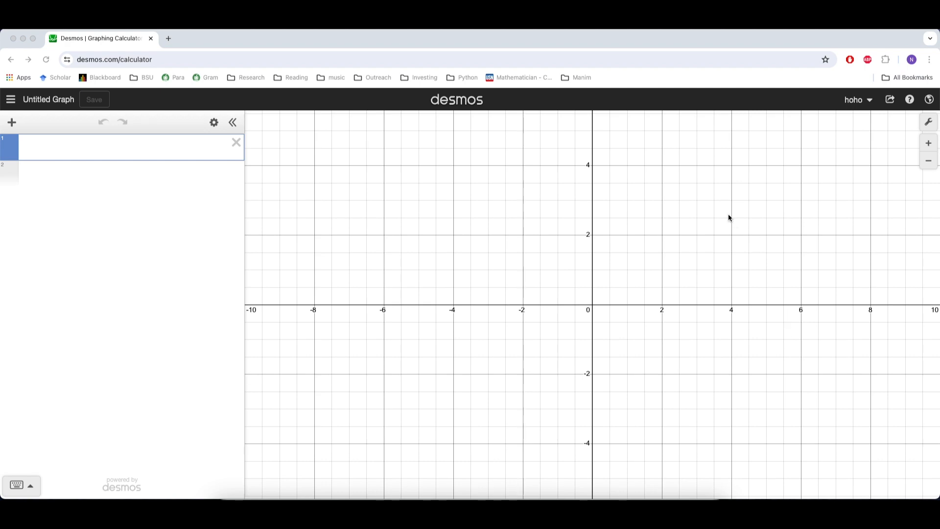
- Switch the graph from the Cartesian grid to the polar grid
left_click(929, 123)
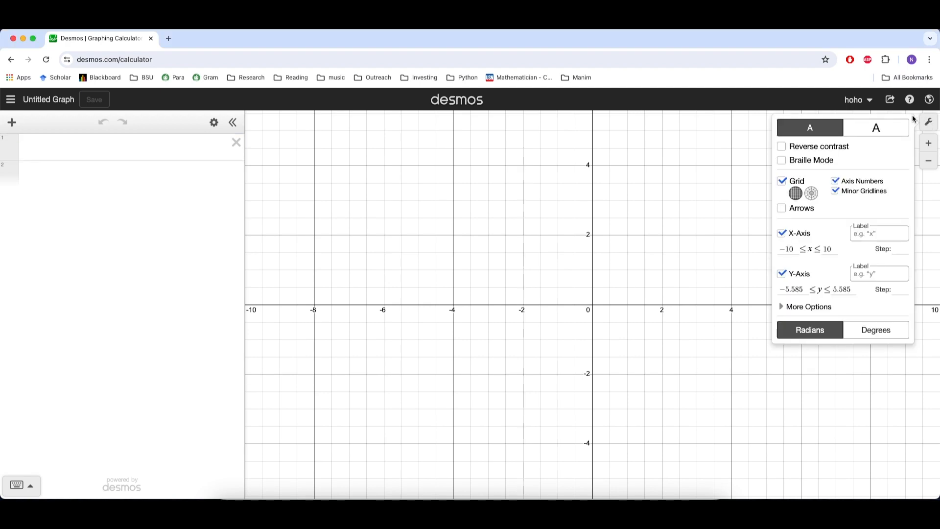
left_click(811, 194)
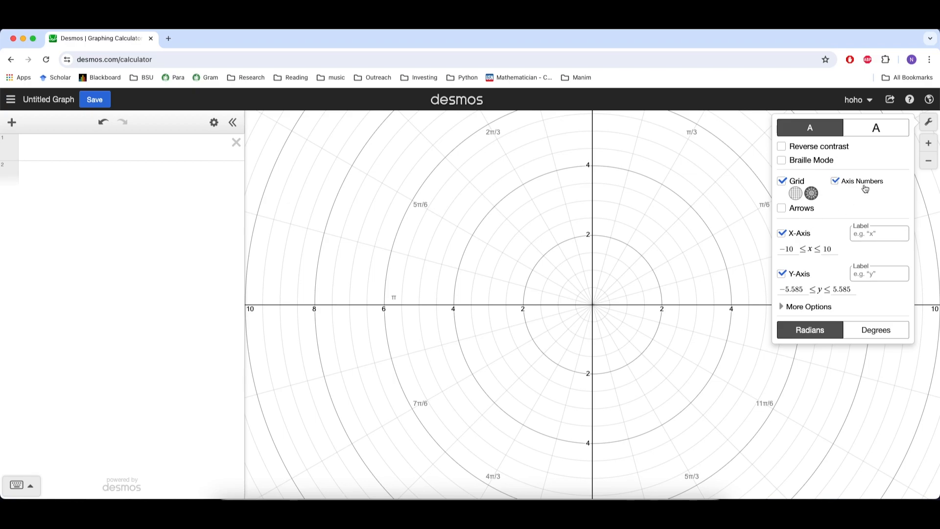
left_click(930, 124)
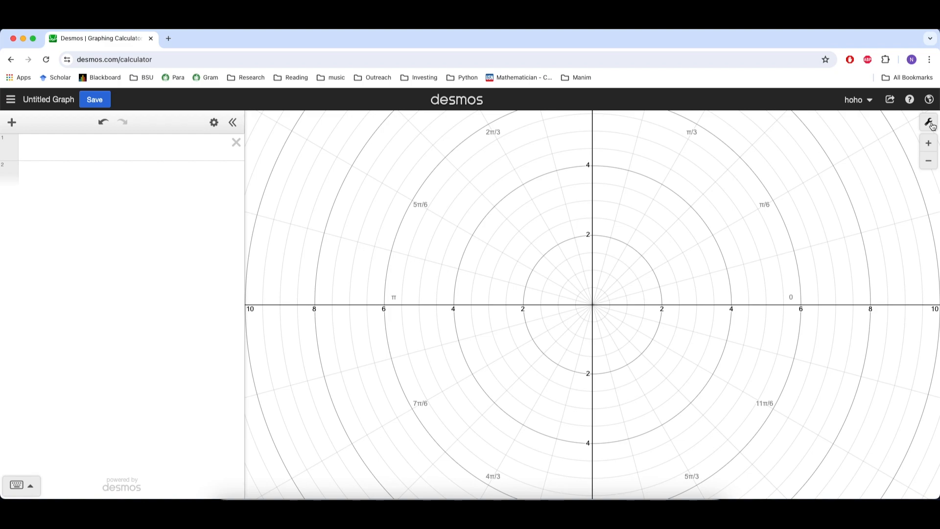
- Enter the polar equation r = 2 cos(θ) as the first expression
left_click(138, 152)
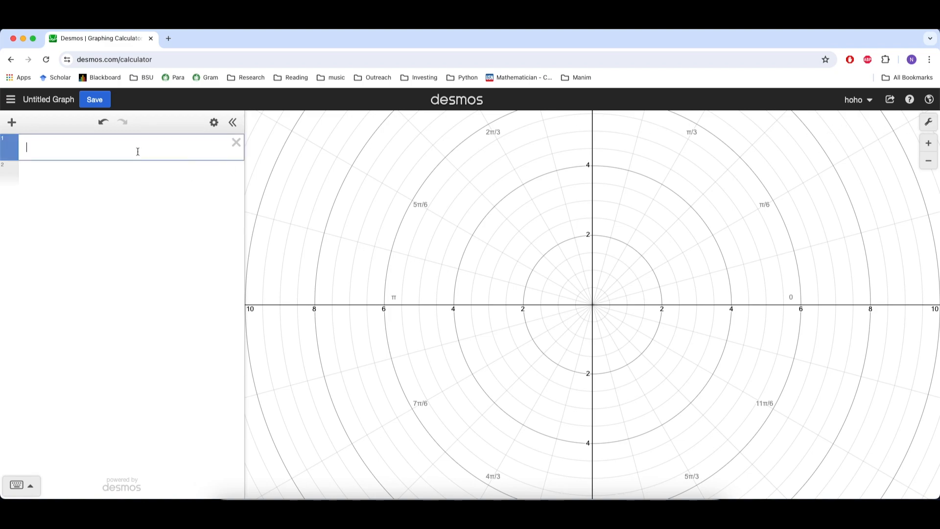
type("r=2")
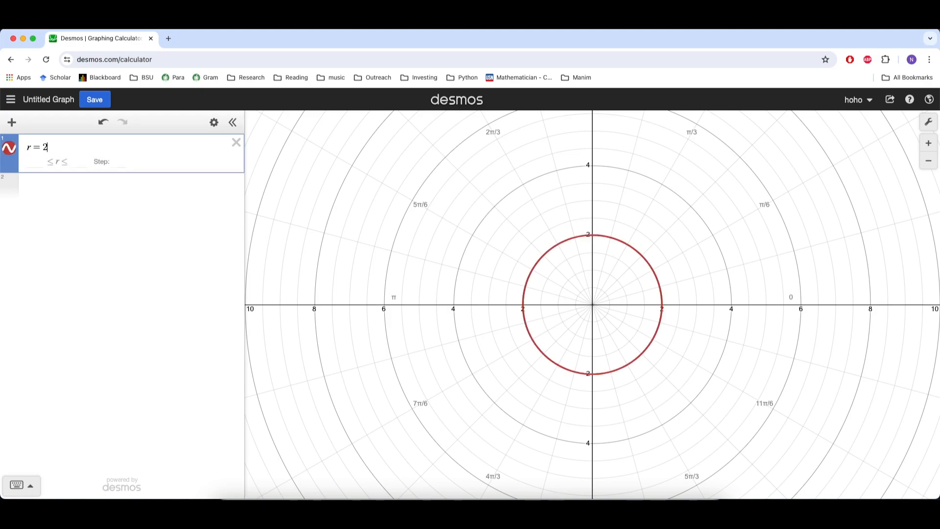
type("cos()")
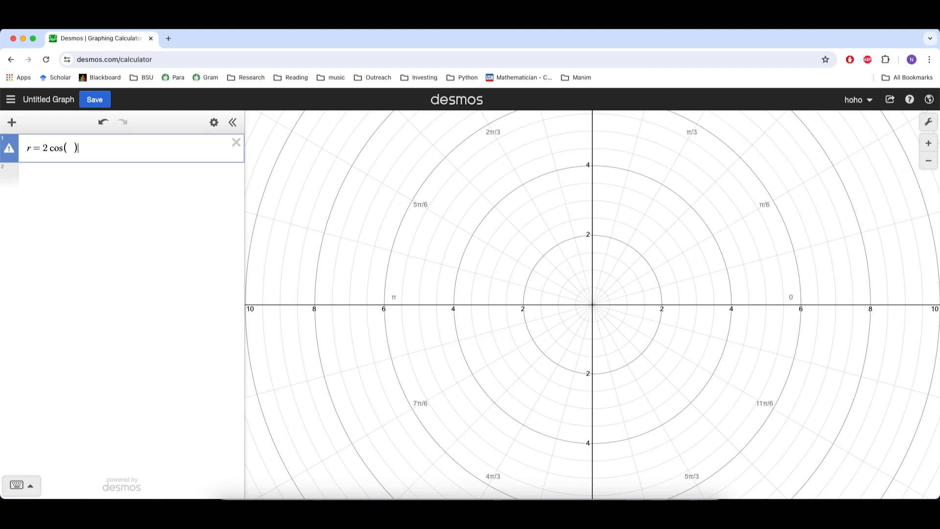
type("theta")
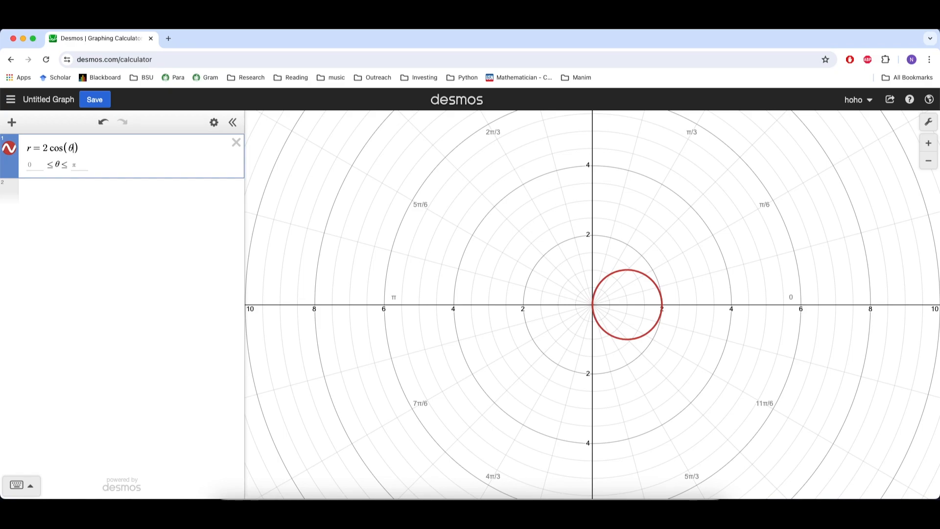
- Set the θ domain of the cosine equation from 0 to π
left_click(34, 167)
type("0")
key("Tab")
type("pi")
- Graph cosine roses with the θ multiplier set to 3, 5 and 7 in succession
left_click(71, 148)
type("3")
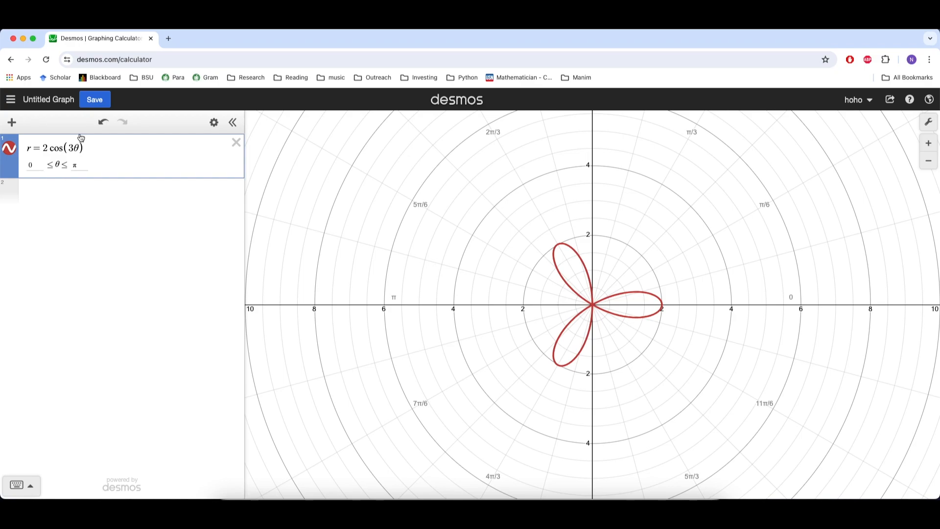
key("BackSpace")
type("5")
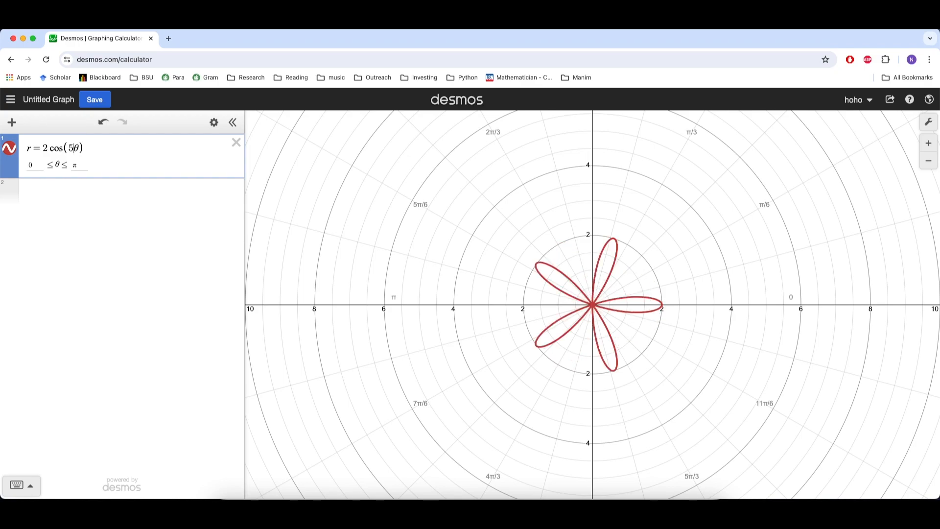
key("BackSpace")
type("7")
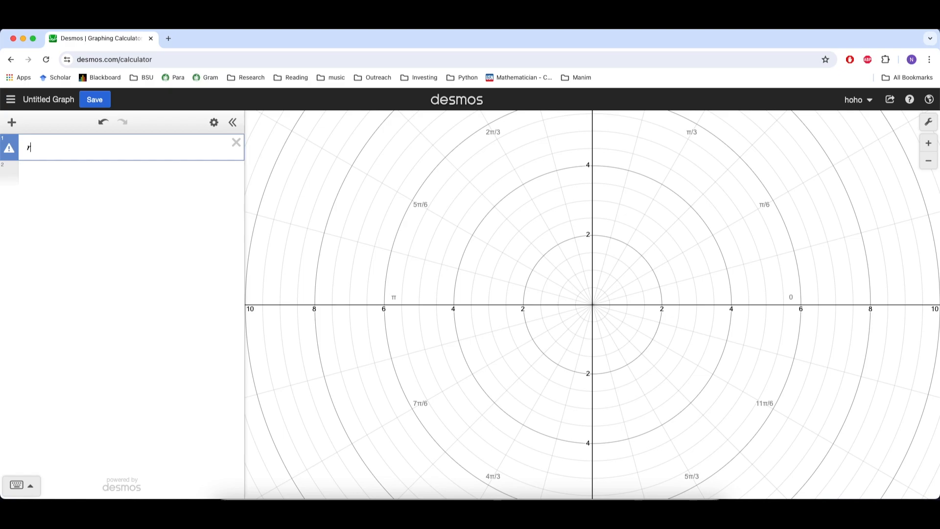
- Replace the cosine rose equation with r = 2 sin(θ)
key("BackSpace")
type("r=2sin")
type("(thet")
type("a")
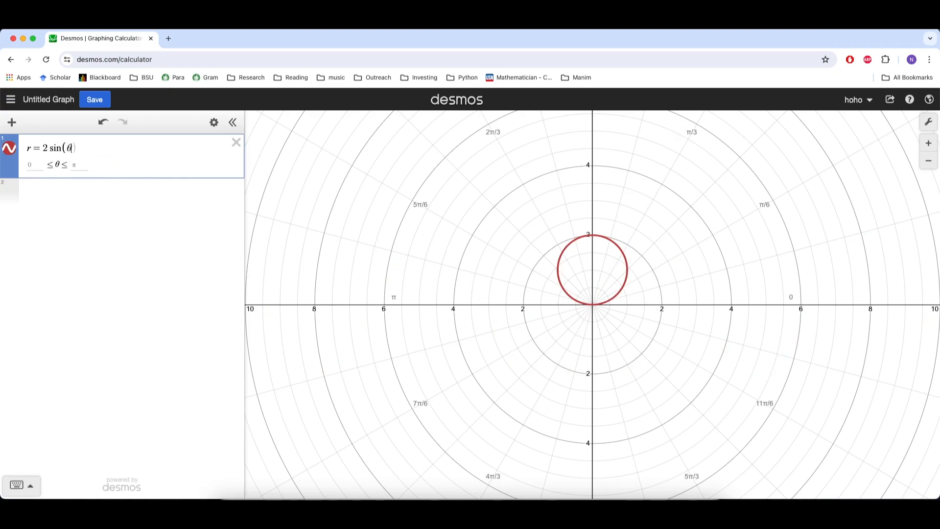
type(")0")
key("BackSpace")
- Set the θ domain of the sine equation from 0 to π
left_click(28, 166)
type("0")
left_click(79, 165)
type("pi")
- Graph sine roses with θ multipliers 2, 3, 4, 5 and 6 in succession, and remove the multiplier
left_click(68, 148)
type("2")
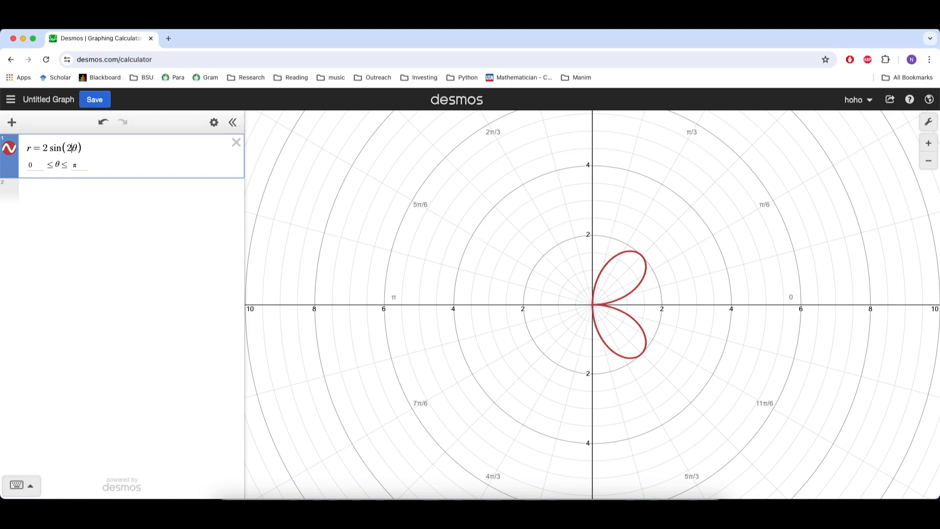
key("BackSpace")
type("3")
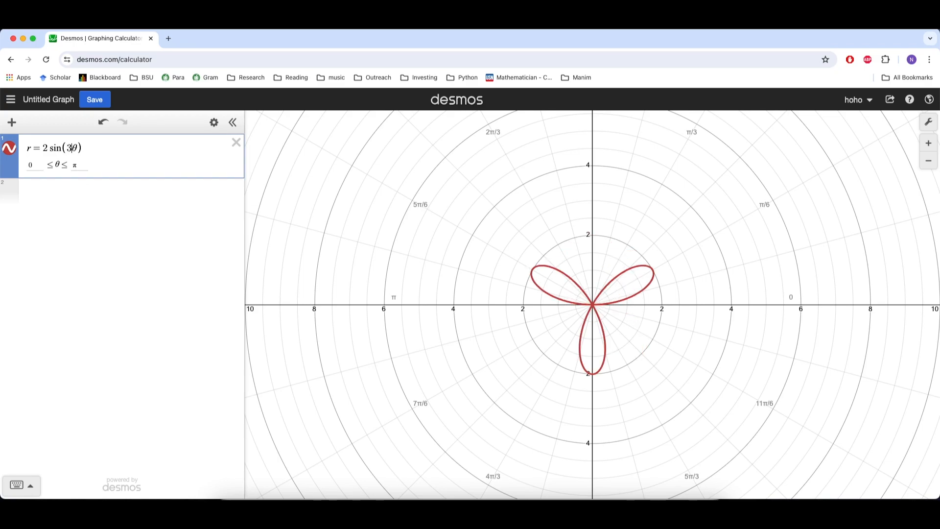
key("BackSpace")
type("4")
key("BackSpace")
type("5")
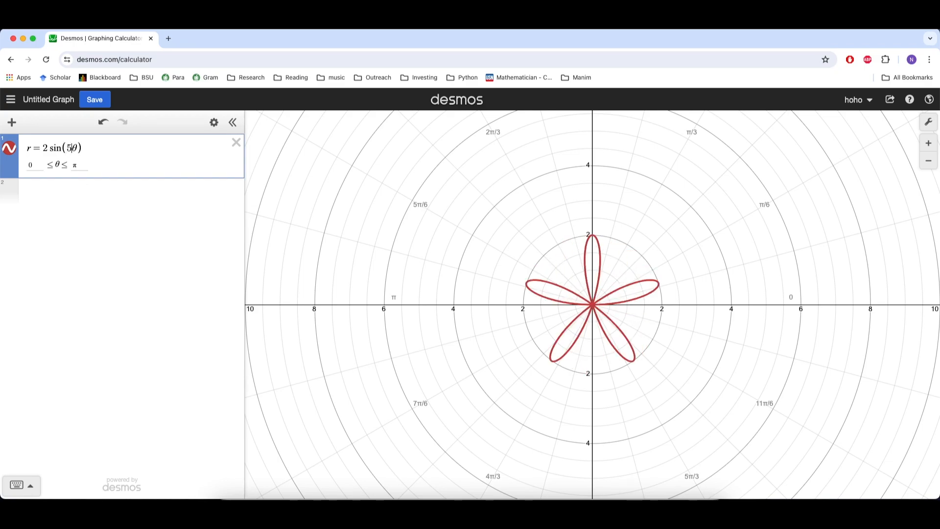
key("BackSpace")
type("6")
key("BackSpace")
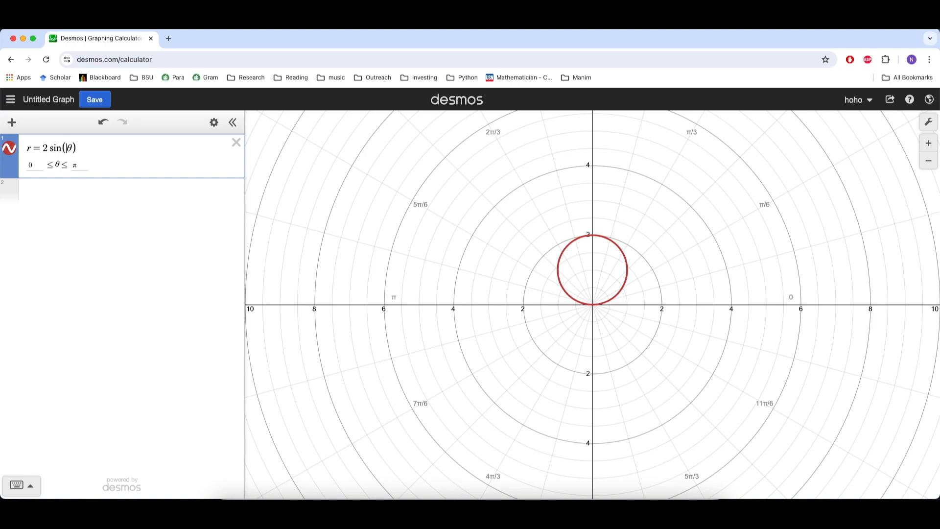
- Replace the sine equation with the limaçon r = 1 + 2 cos(θ)
key("BackSpace")
key("BackSpace")
key("BackSpace")
key("BackSpace")
key("BackSpace")
key("BackSpace")
key("BackSpace")
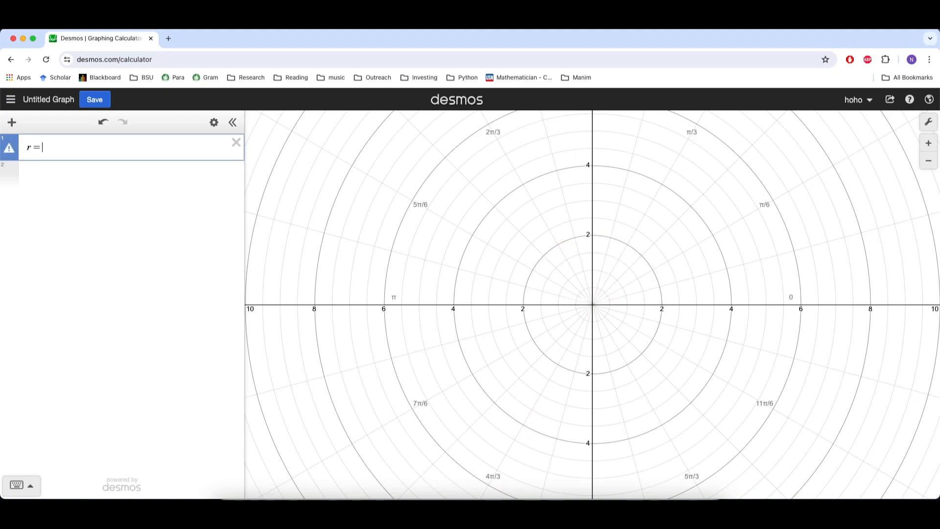
key("BackSpace")
key("BackSpace")
type("r=1")
type("+")
type("2cos(")
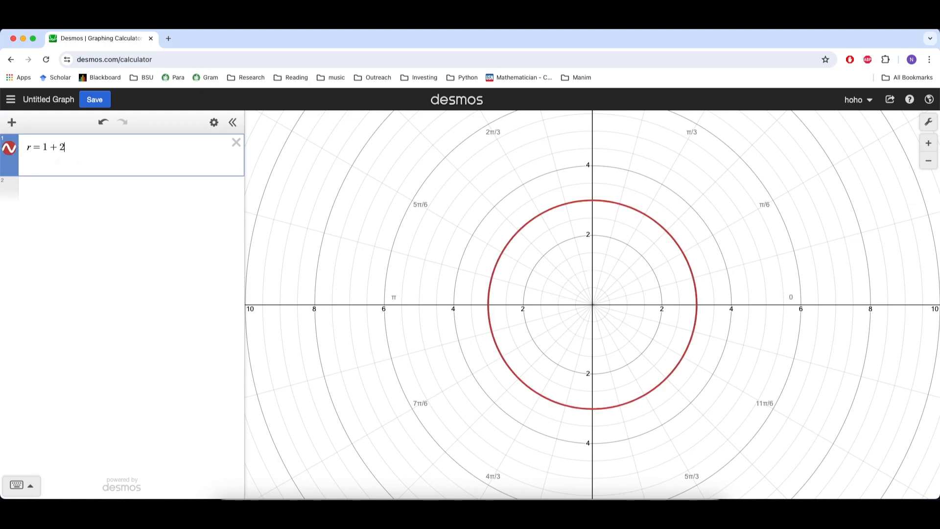
type("theta")
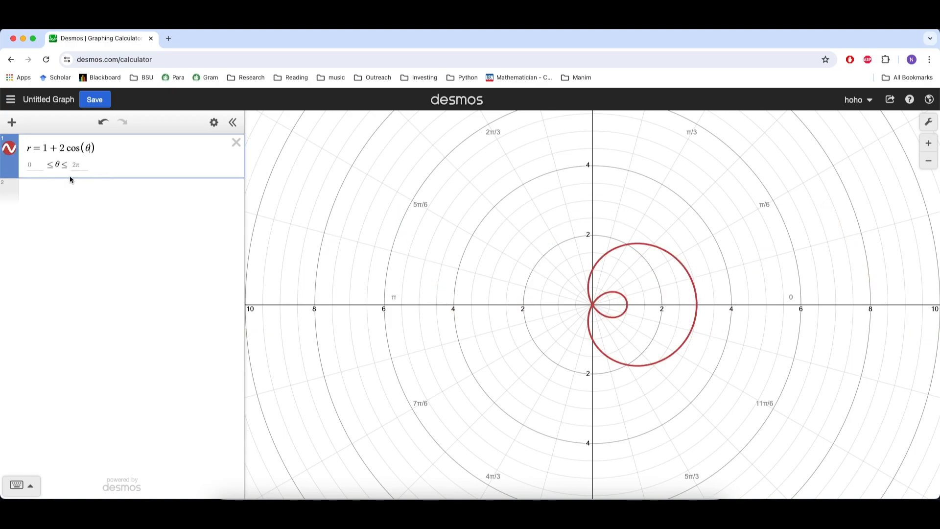
type("0")
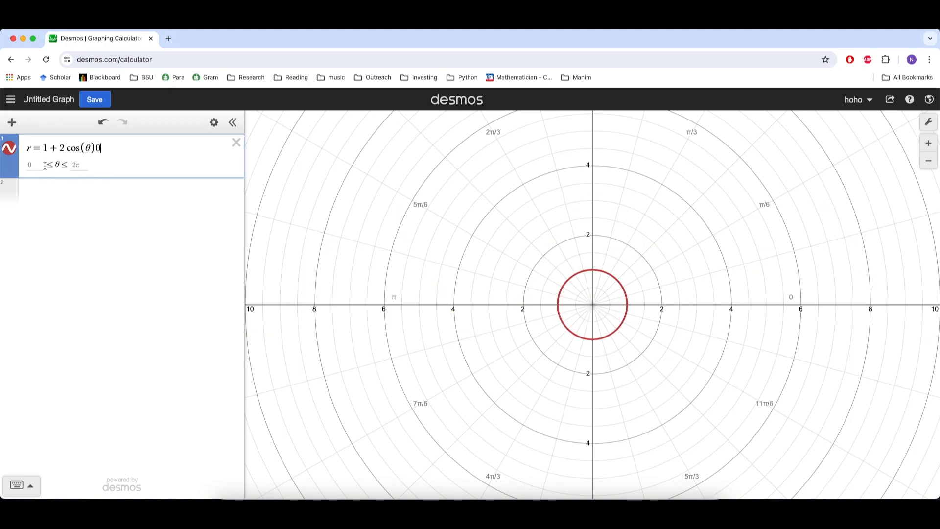
key("BackSpace")
- Set the θ domain of the limaçon equation from 0 to 2π
left_click(33, 164)
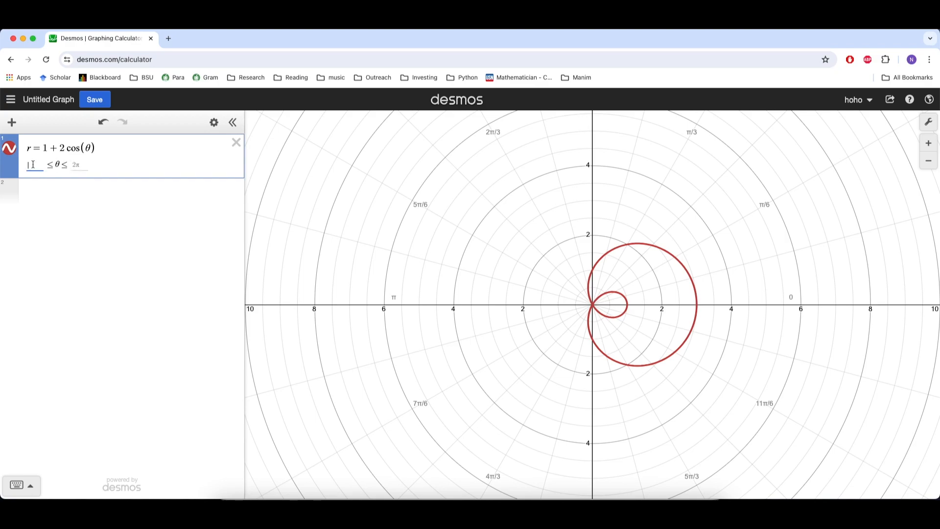
type("0")
left_click(84, 164)
type("2pi")
- Change the cosine in the limaçon equation to sine, giving r = 1 + 2 sin(θ)
double_click(45, 149)
double_click(62, 149)
left_click(70, 148)
key("Delete")
key("Delete")
key("Delete")
type("sin")
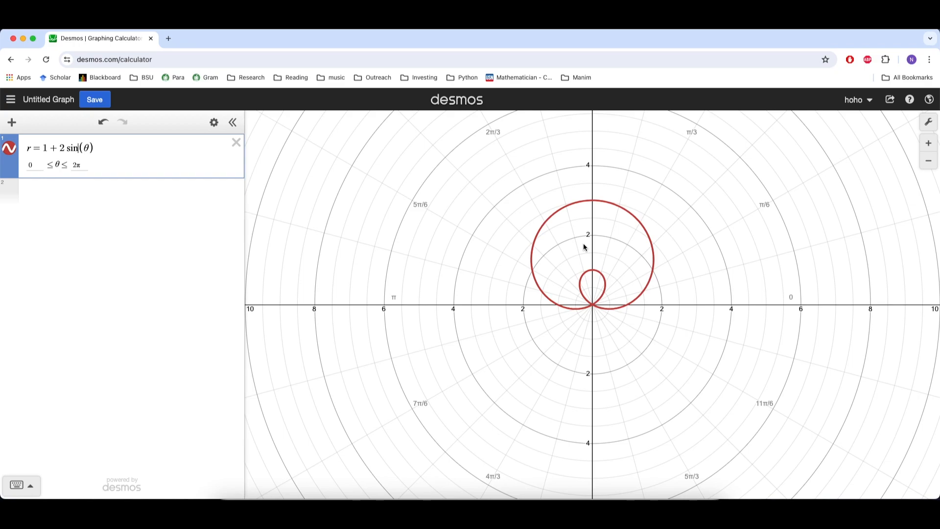
- Change the limaçon equation back to r = 1 + 2 cos(θ)
key("BackSpace")
key("BackSpace")
key("BackSpace")
type("cos")
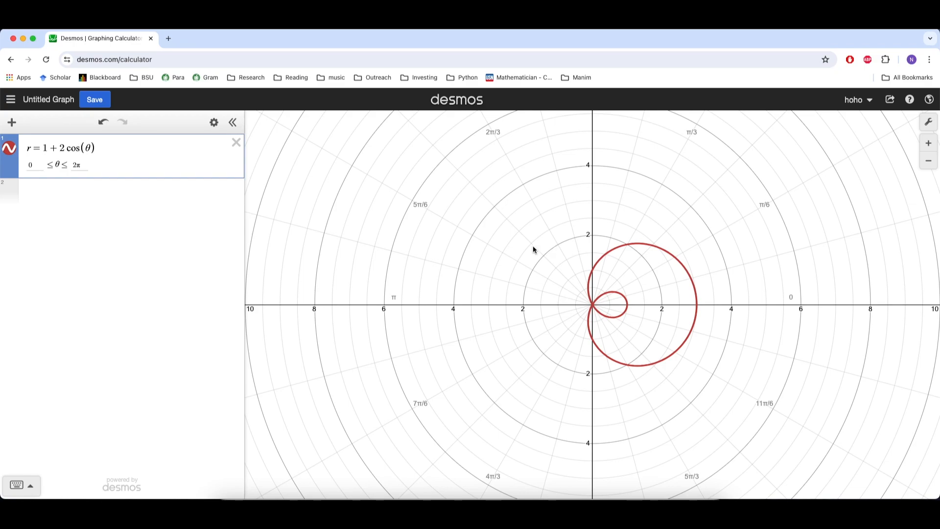
- Vary the constant term of the limaçon equation, using 4 and finishing with 2
left_click(47, 148)
key("BackSpace")
type("2")
key("BackSpace")
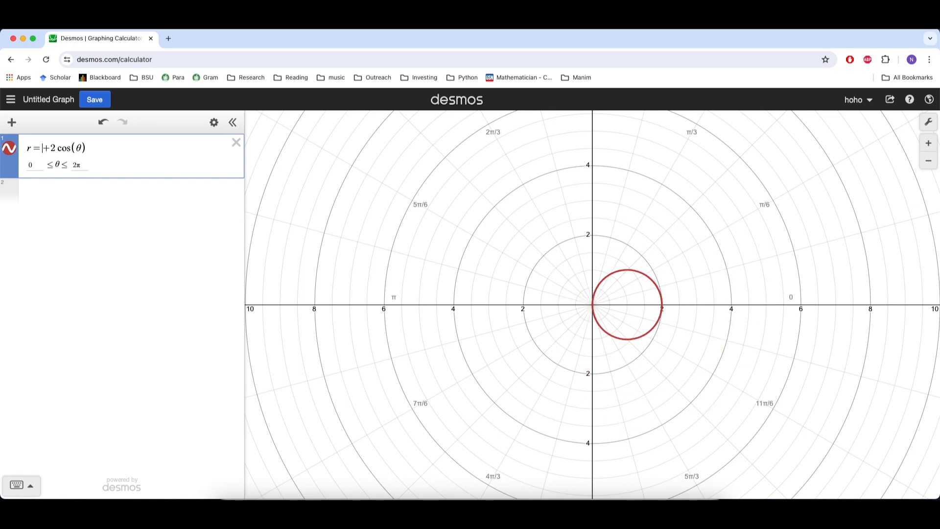
key("BackSpace")
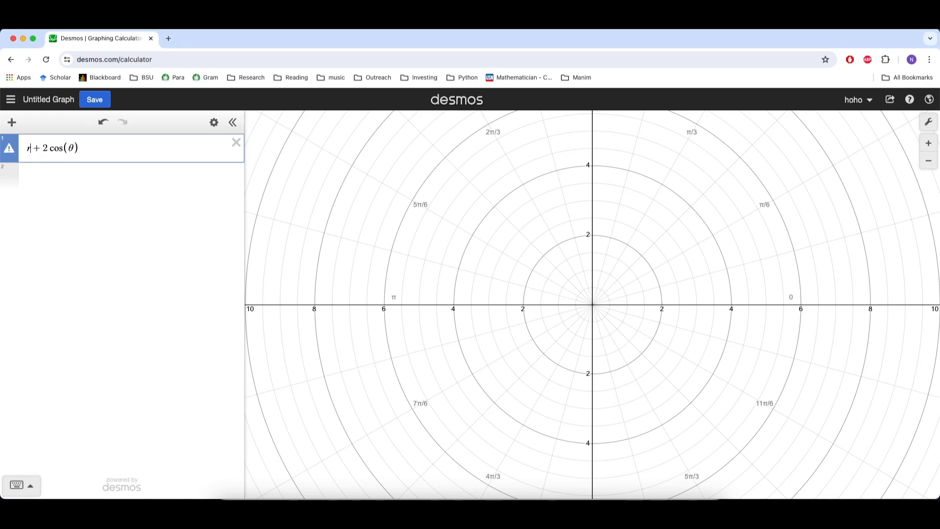
type("=4")
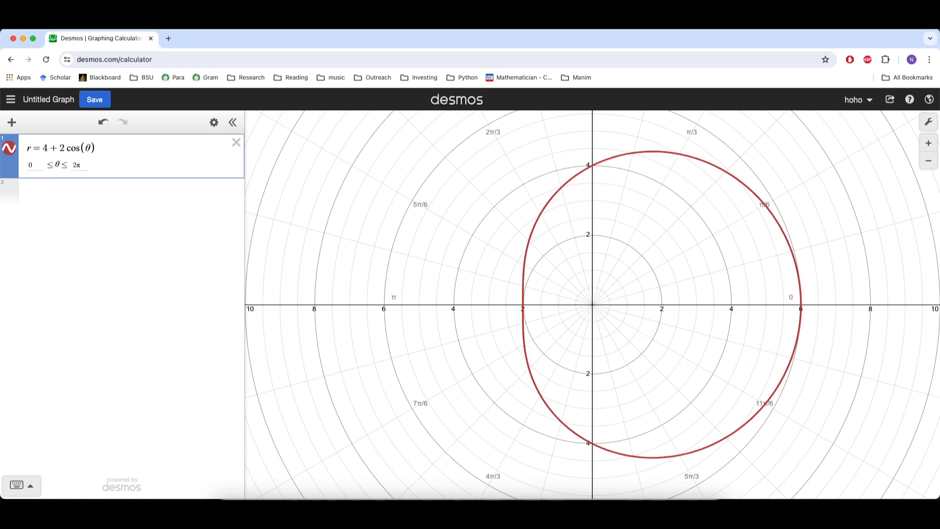
key("BackSpace")
type("2")
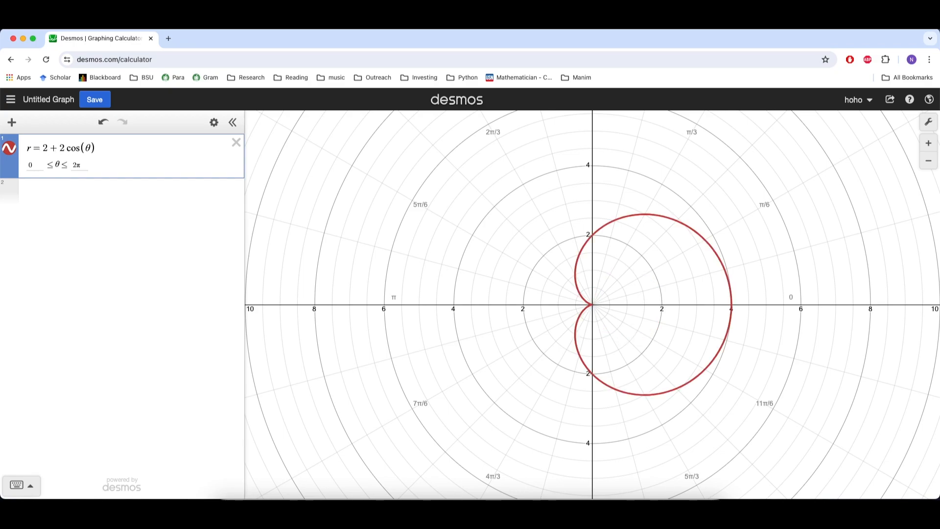
- Vary the cosine coefficient through 1, 3 and 4, finishing with r = 2 + 5 cos(θ)
key("BackSpace")
type("1")
key("BackSpace")
type("3")
key("BackSpace")
type("4")
key("BackSpace")
type("5")
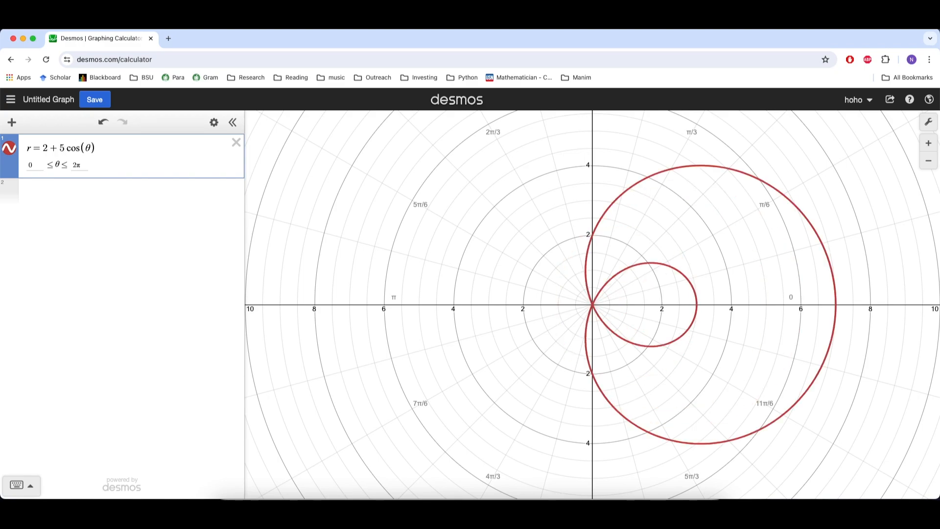